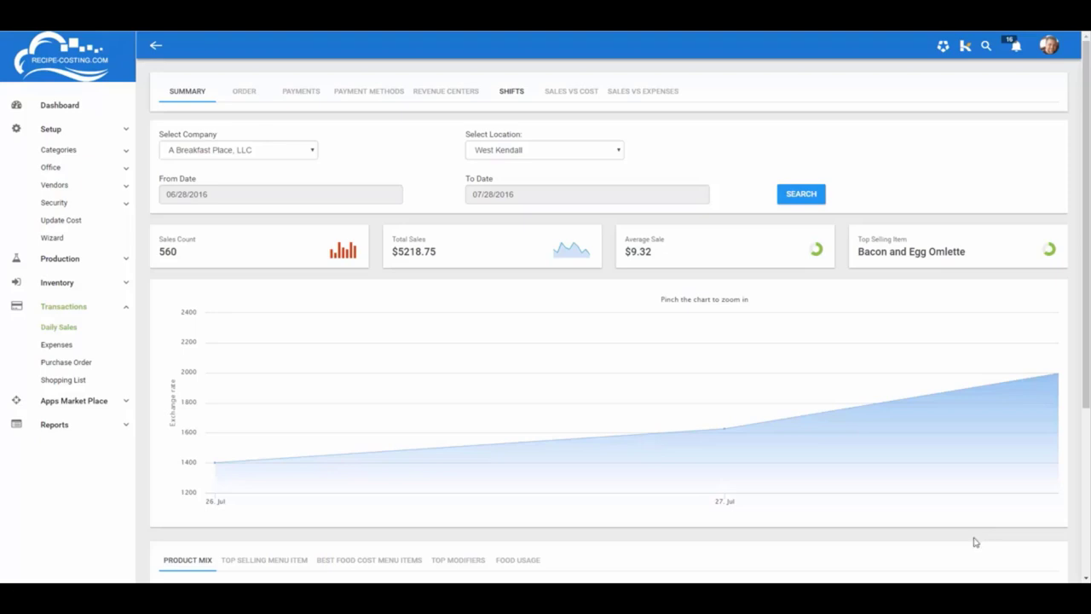
# Step: Review the product mix table on the sales summary and open the setup wizard
pyautogui.scroll(-3, 934, 490)
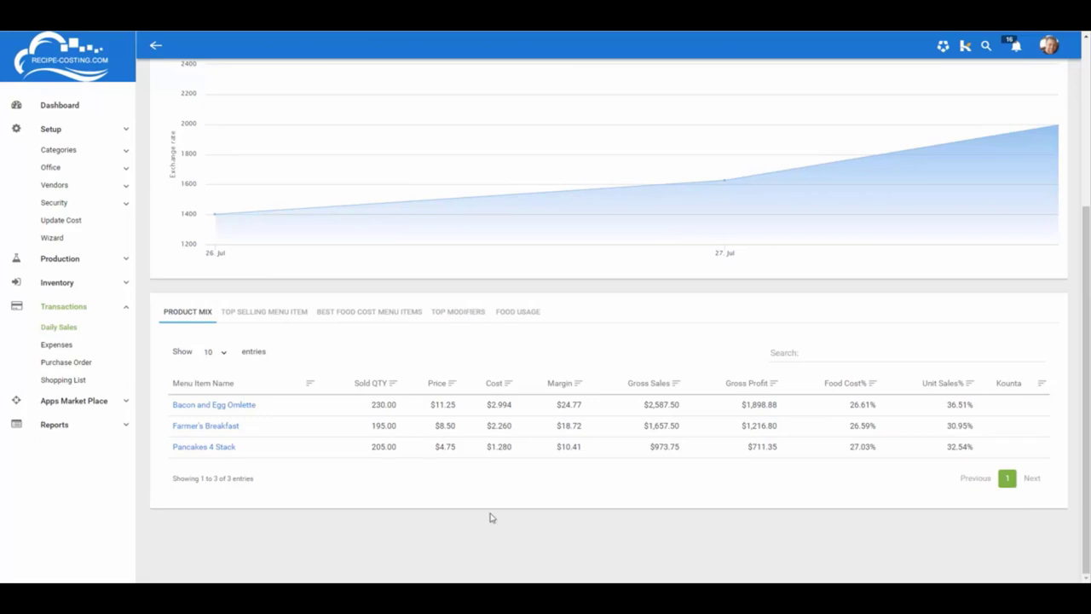
pyautogui.click(52, 239)
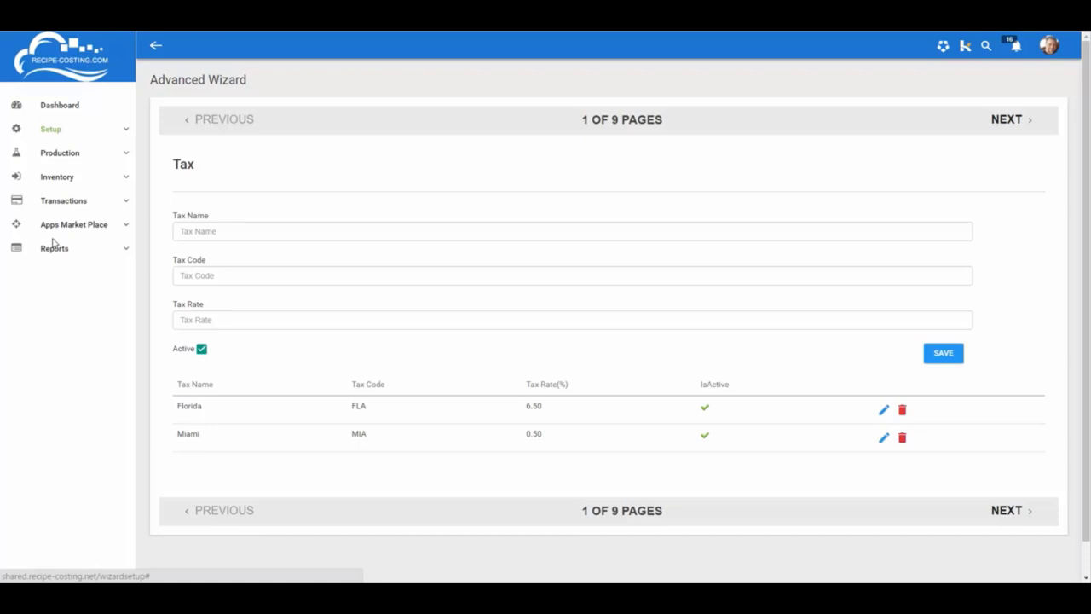
# Step: Open the general information record of the company A Breakfast Place, LLC from the office setup
pyautogui.click(53, 128)
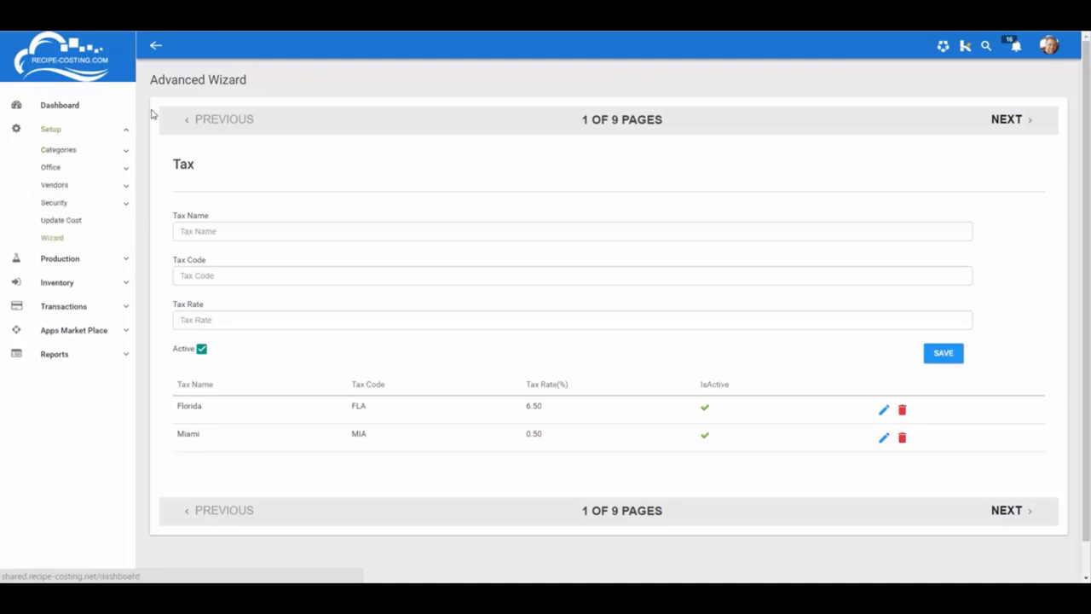
pyautogui.click(57, 166)
pyautogui.click(64, 186)
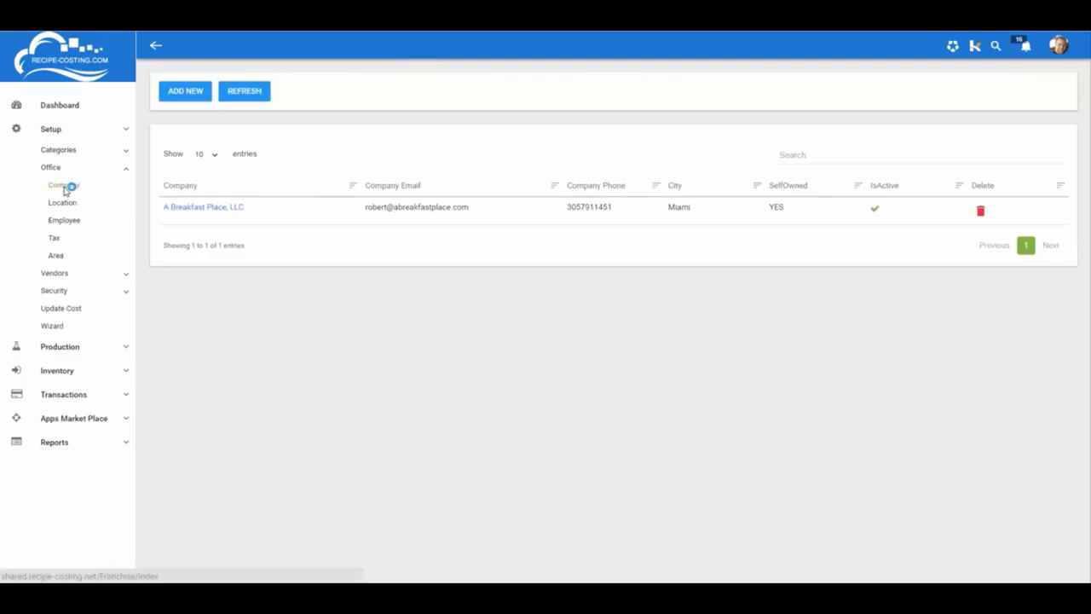
pyautogui.click(174, 208)
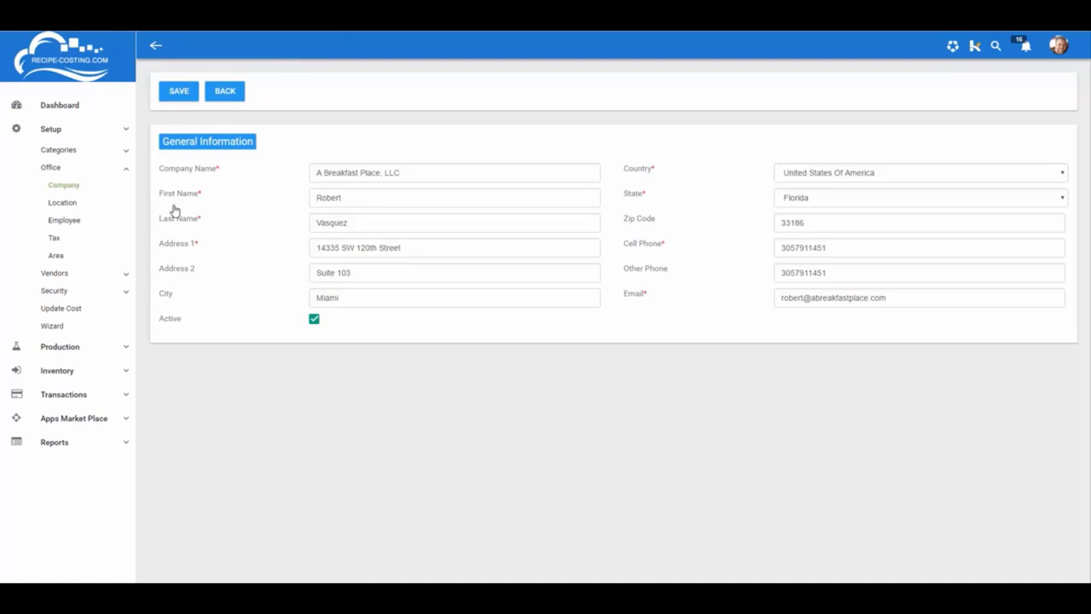
# Step: View the details of the West Kendall location and the manager's employee record in the office setup
pyautogui.click(62, 204)
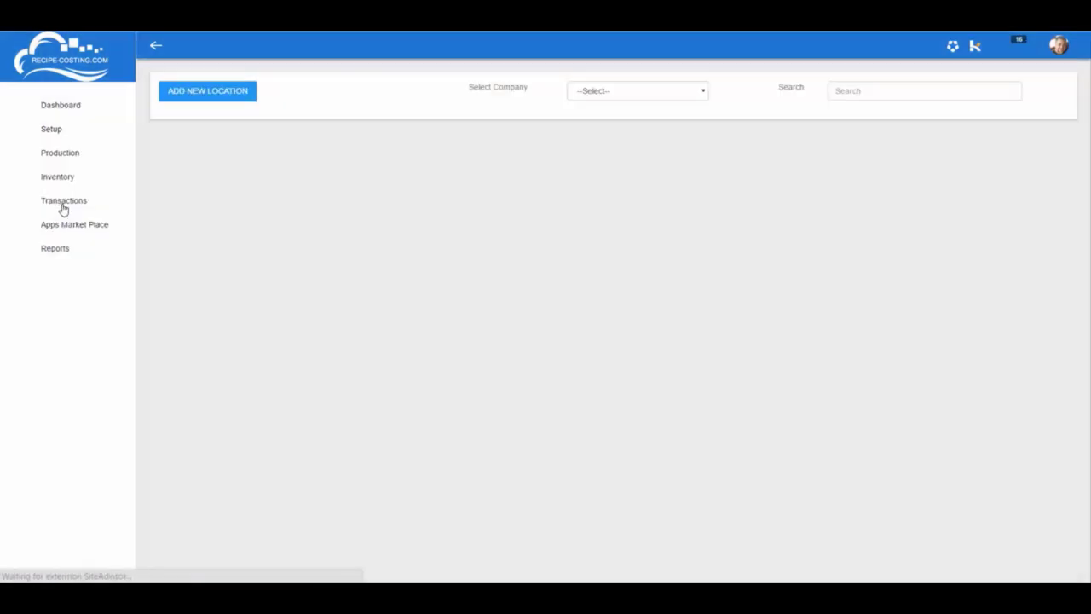
pyautogui.click(294, 145)
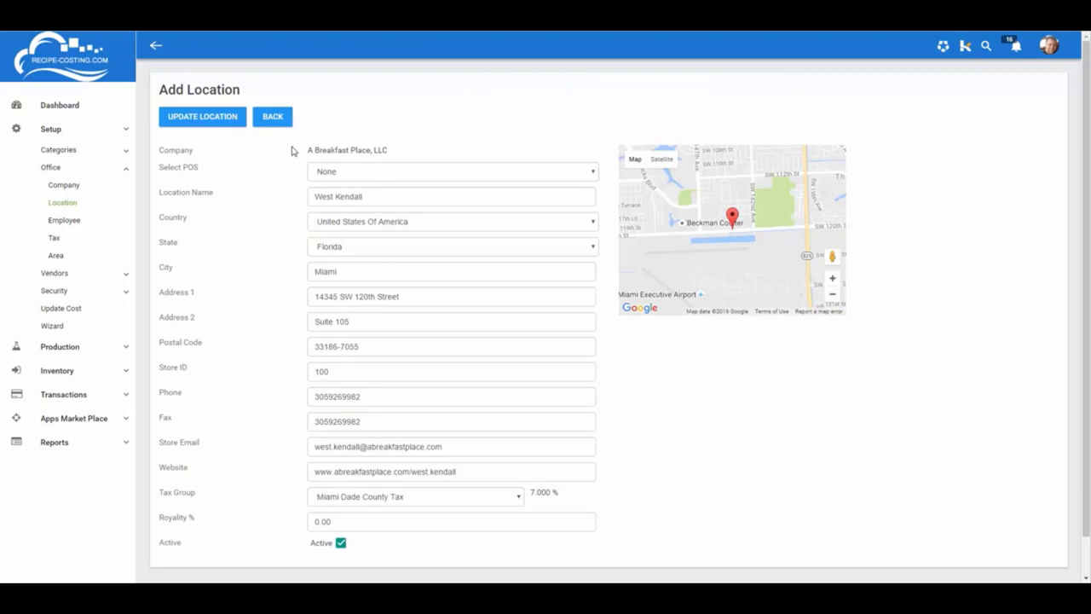
pyautogui.click(76, 223)
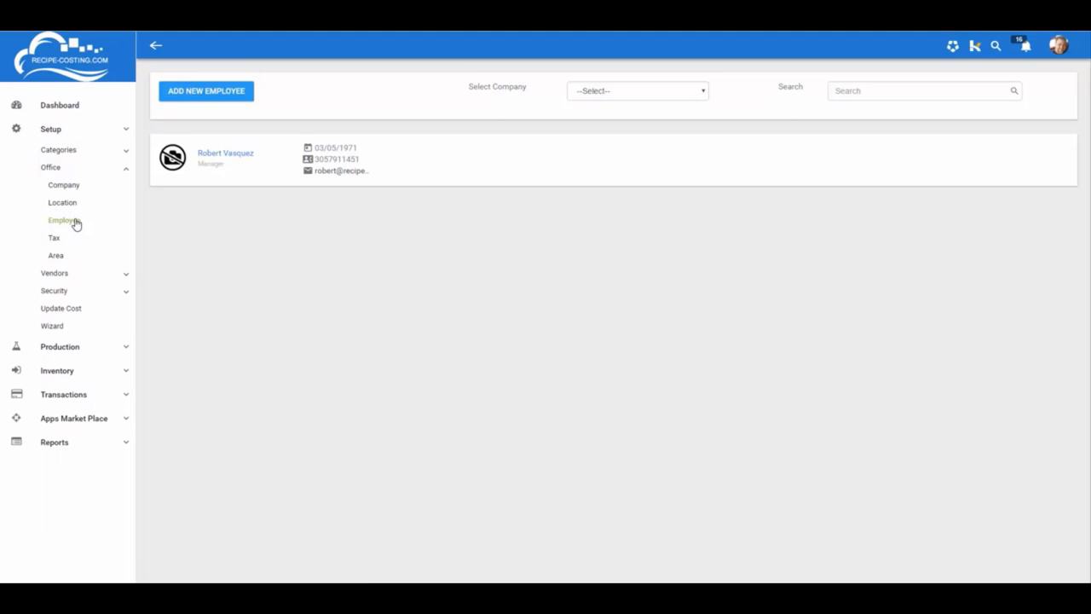
pyautogui.click(209, 158)
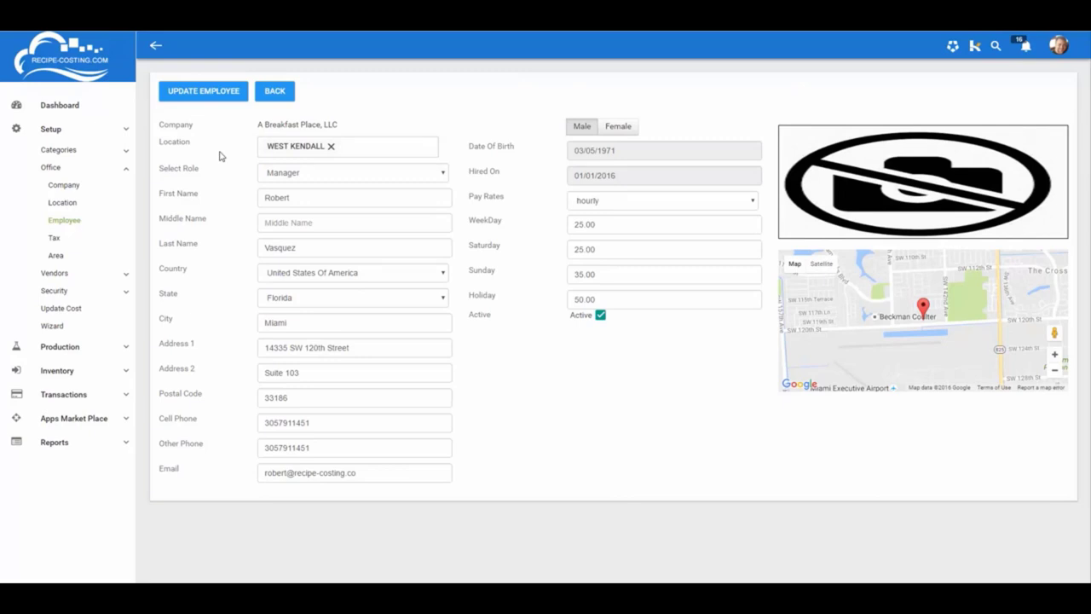
# Step: Open the Baking Powder item's details from the production food order guide
pyautogui.click(64, 346)
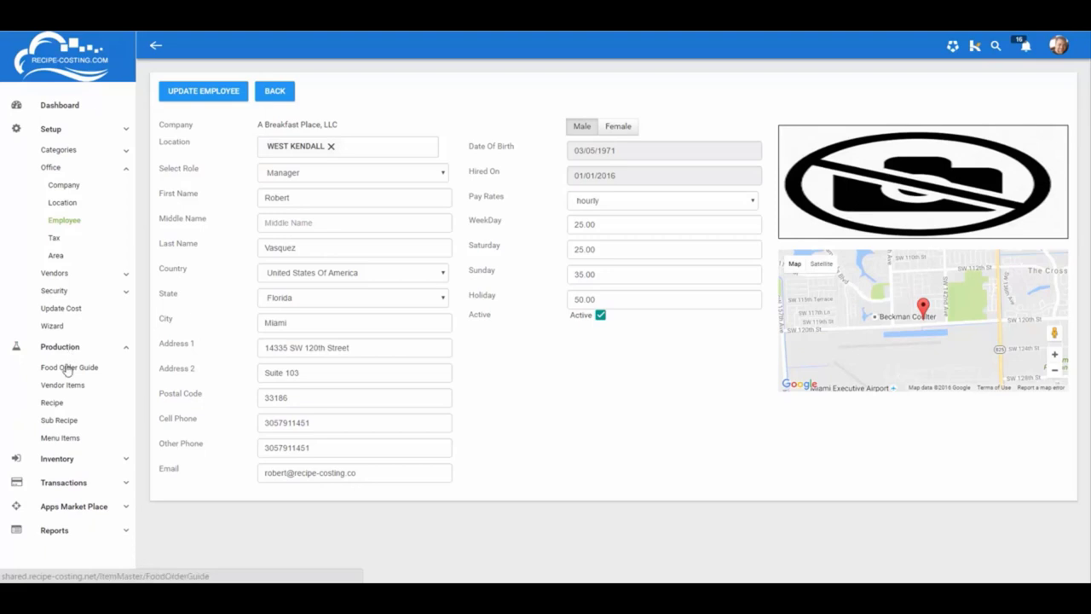
pyautogui.click(67, 367)
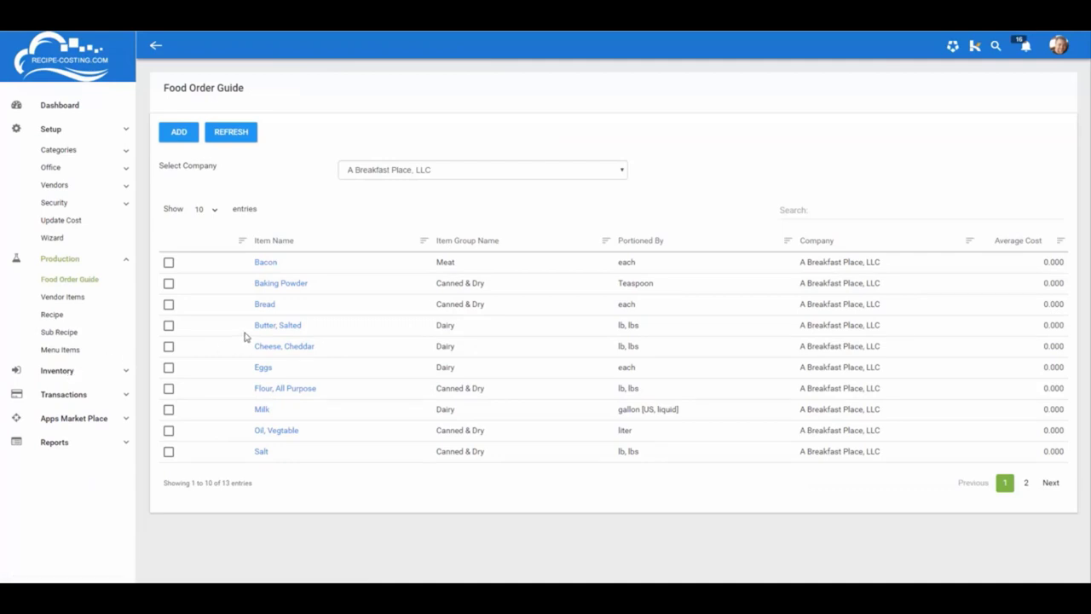
pyautogui.click(281, 284)
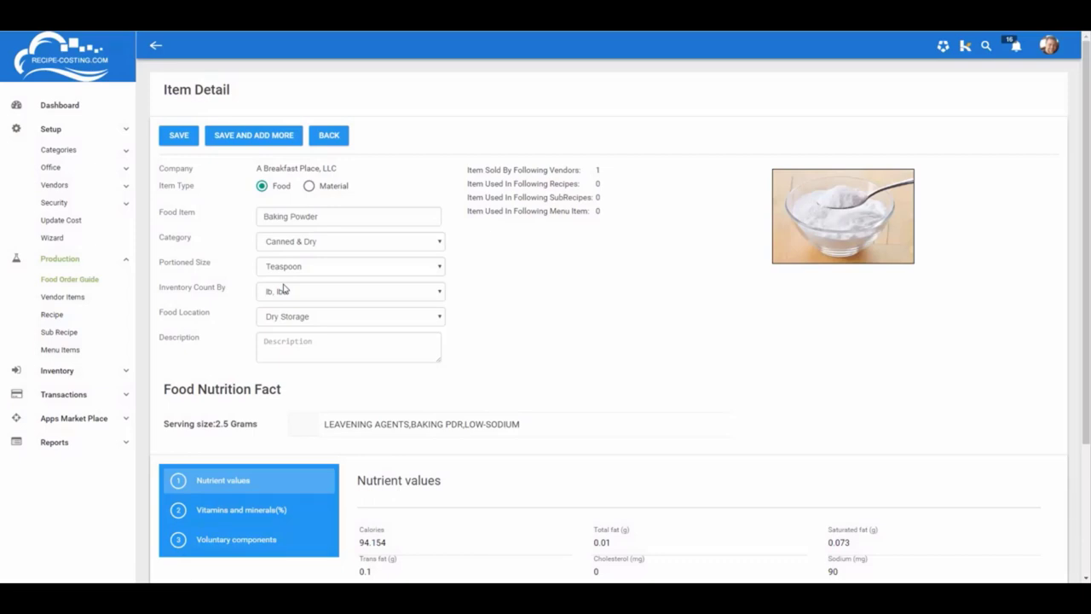
# Step: Try the Material item type on the Baking Powder item and switch it back to Food
pyautogui.click(308, 187)
pyautogui.click(308, 187)
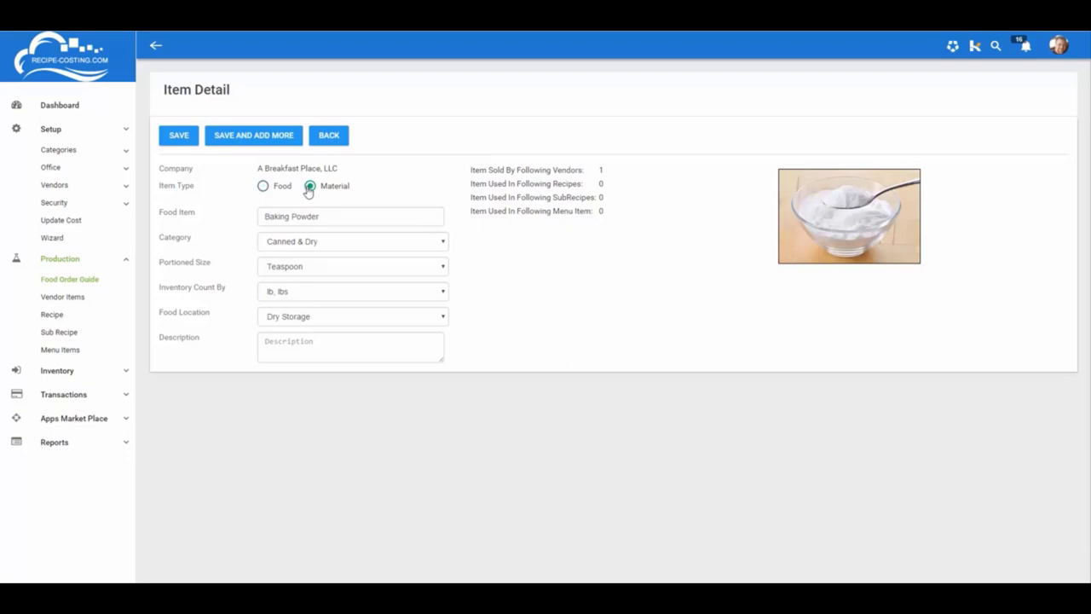
pyautogui.click(264, 187)
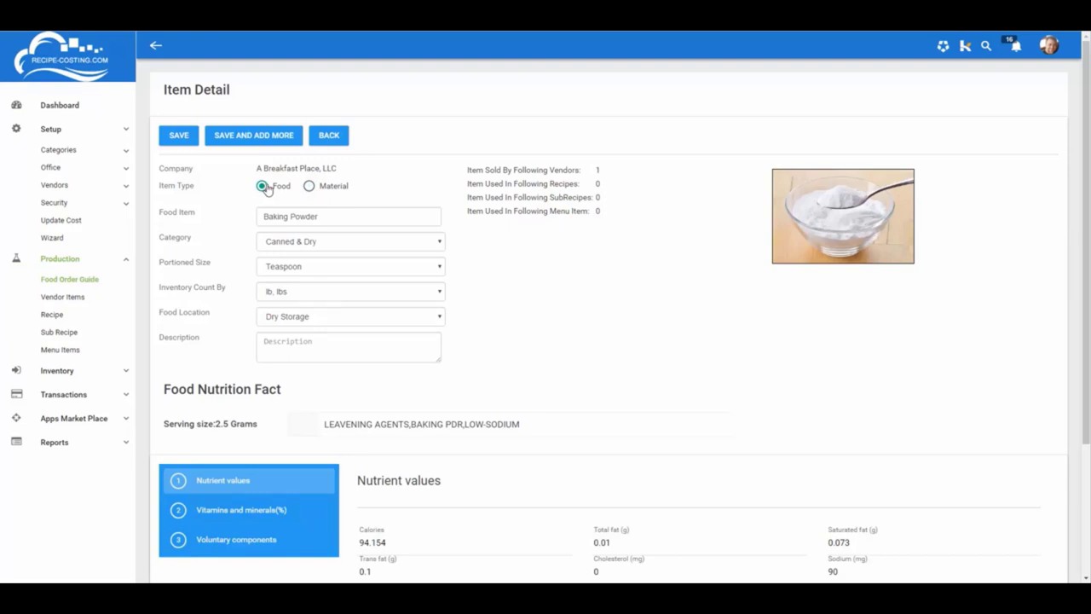
# Step: Check the scaling options and ingredient list for the Batter Pancake Mix recipe and close the scaling window
pyautogui.click(53, 314)
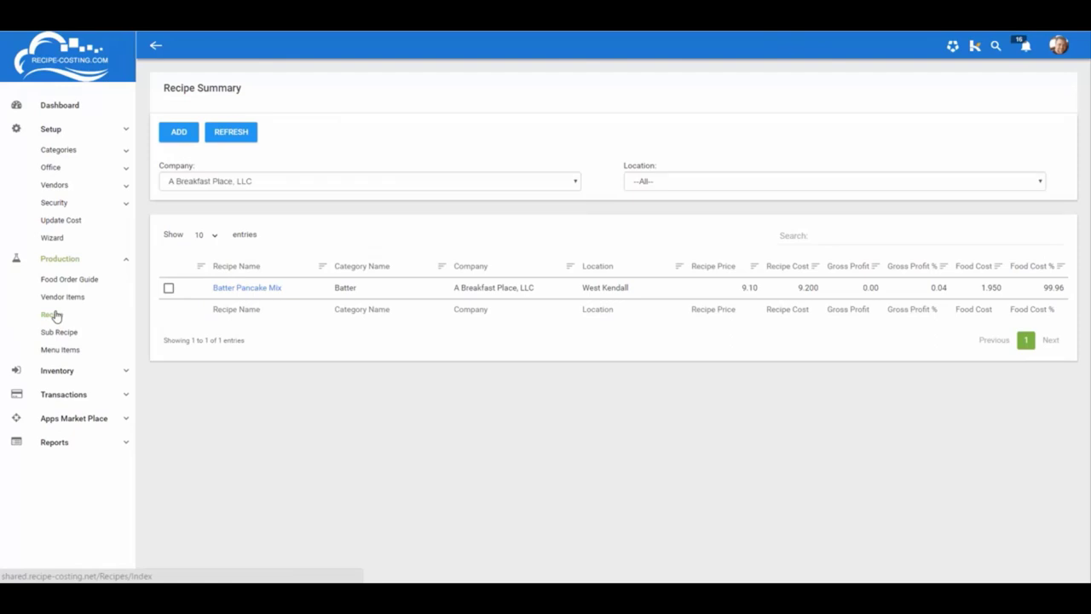
pyautogui.click(169, 288)
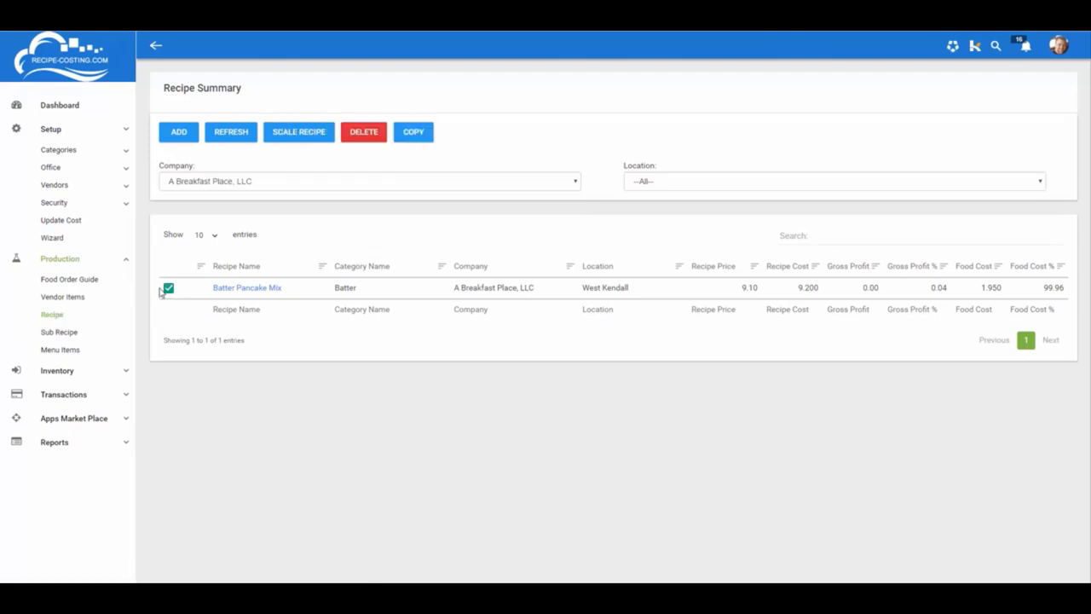
pyautogui.click(301, 135)
pyautogui.scroll(-3, 561, 317)
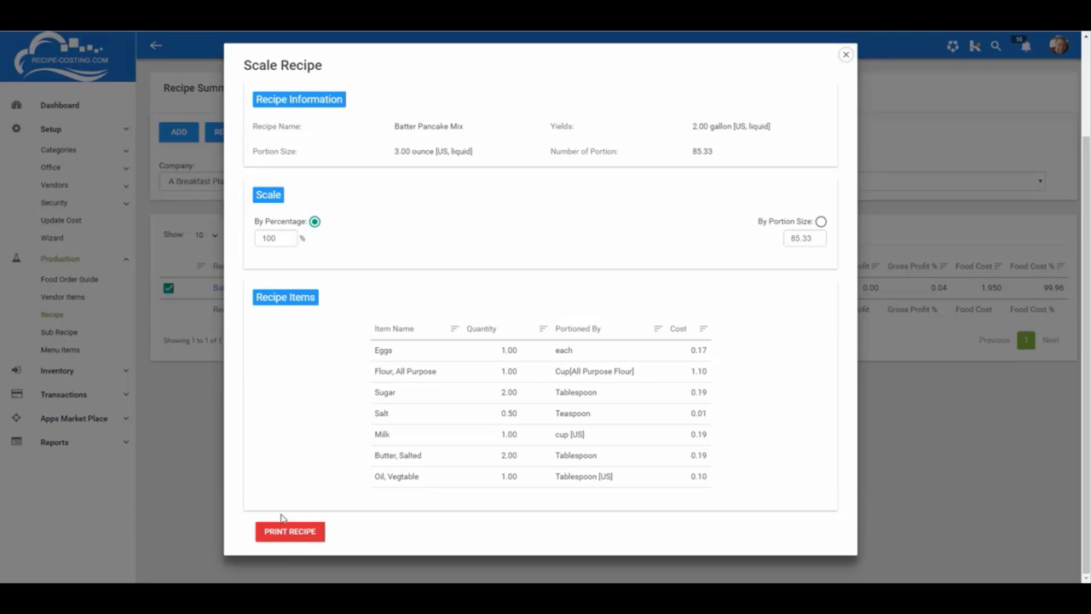
pyautogui.click(846, 55)
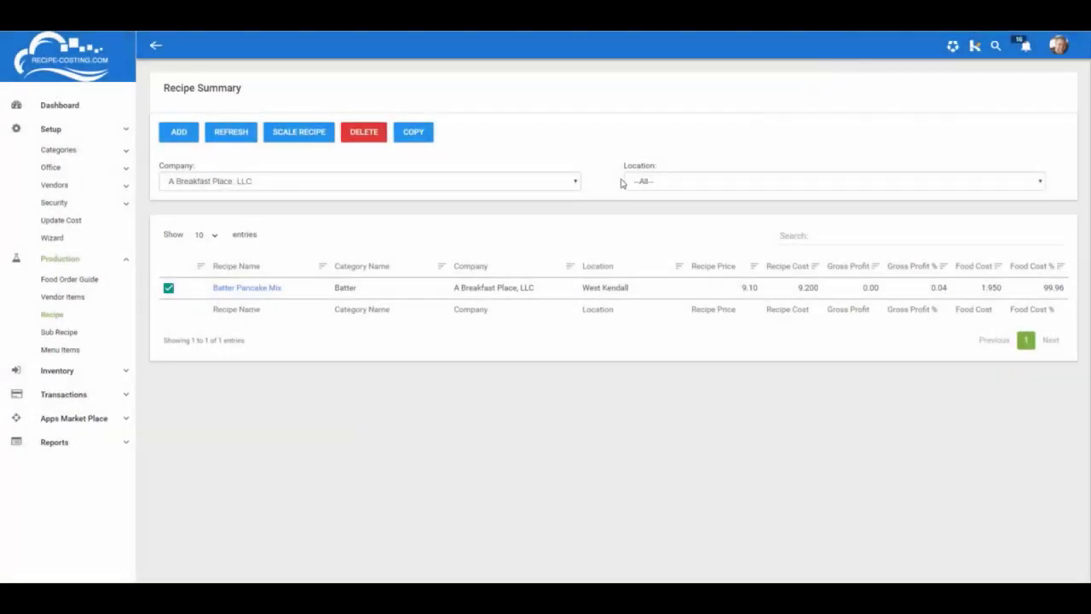
# Step: Examine the Batter Pancake Mix recipe's costs, information, ingredients, labor, materials and preparation procedures
pyautogui.click(230, 288)
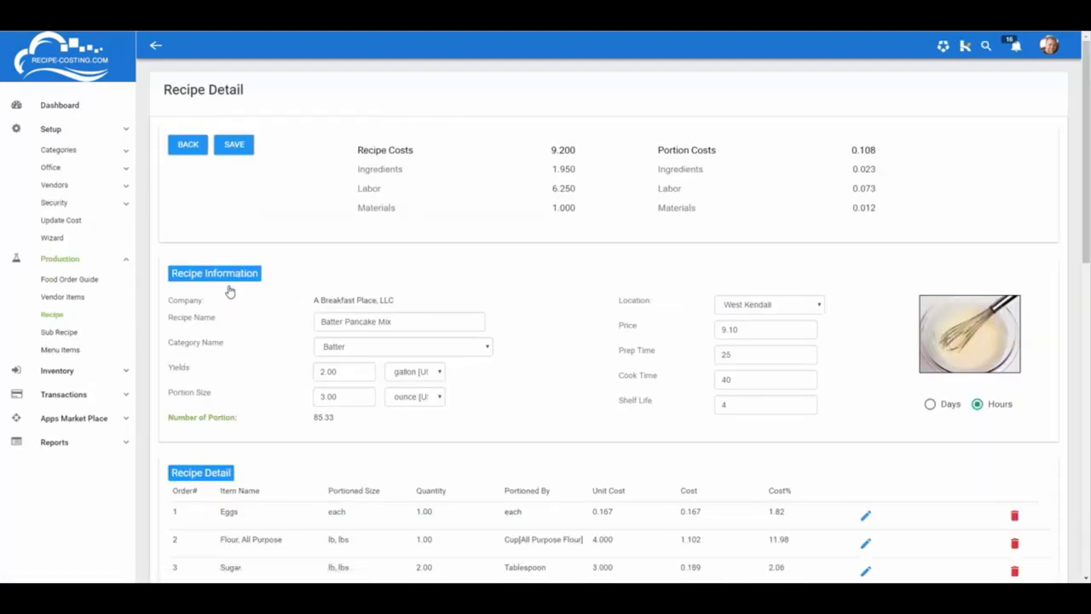
pyautogui.scroll(-1, 565, 256)
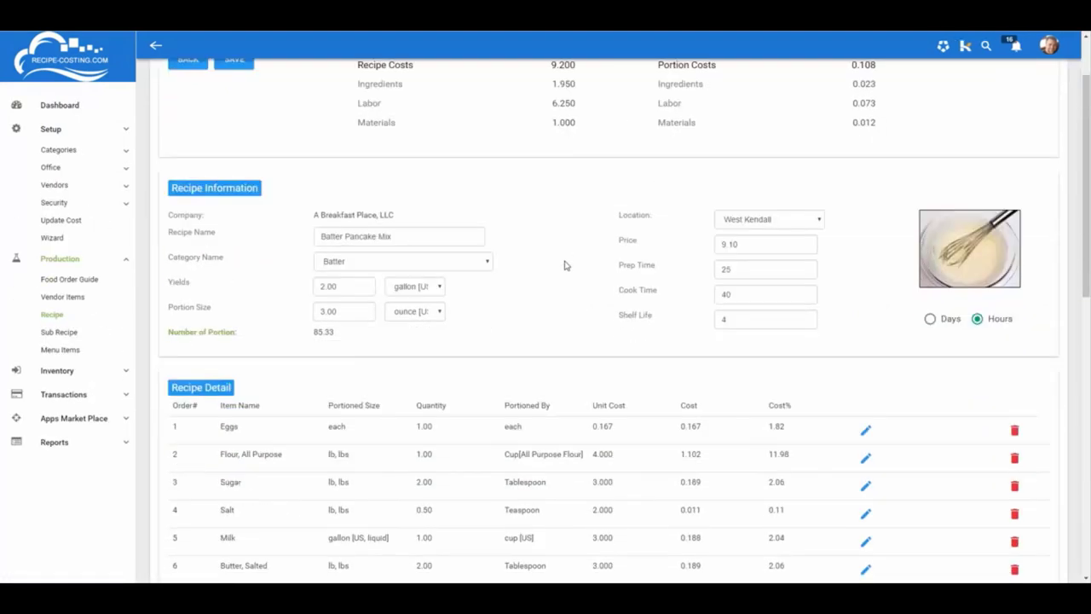
pyautogui.scroll(-1, 526, 412)
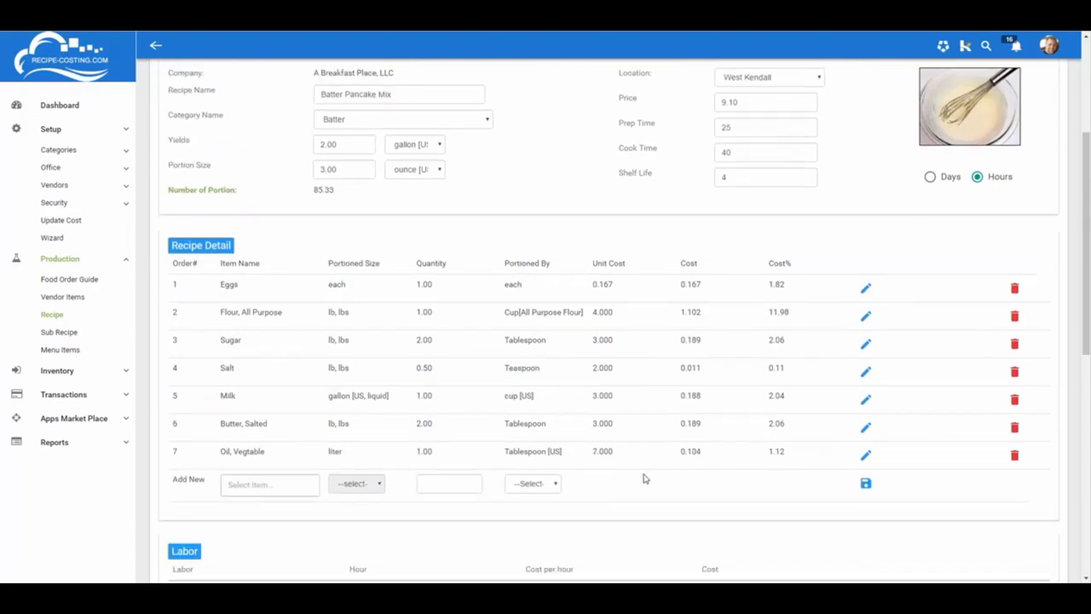
pyautogui.scroll(2, 646, 479)
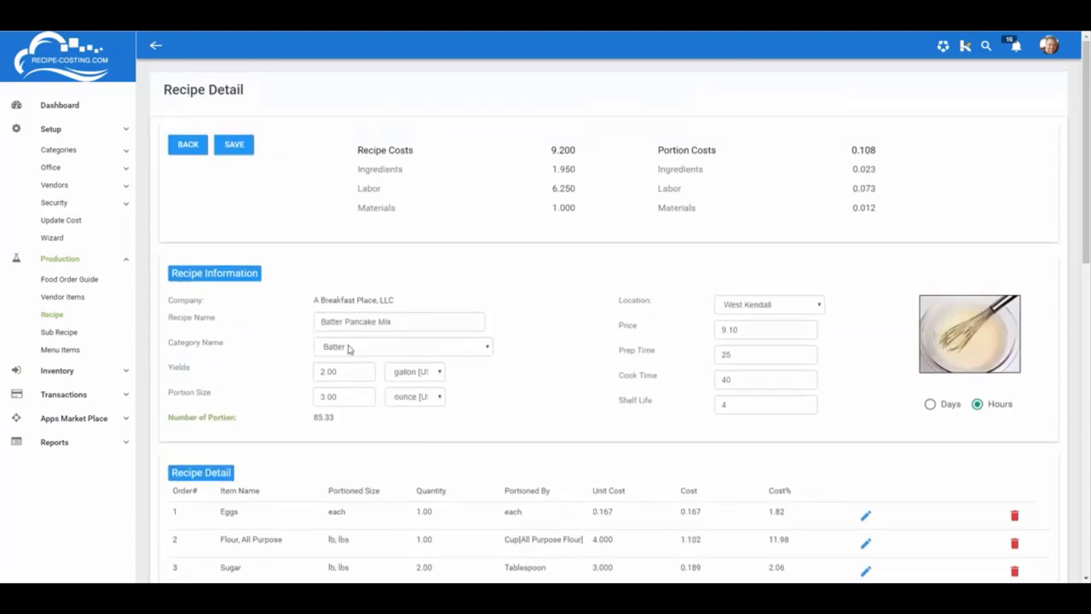
pyautogui.scroll(-5, 348, 349)
pyautogui.scroll(-3, 348, 348)
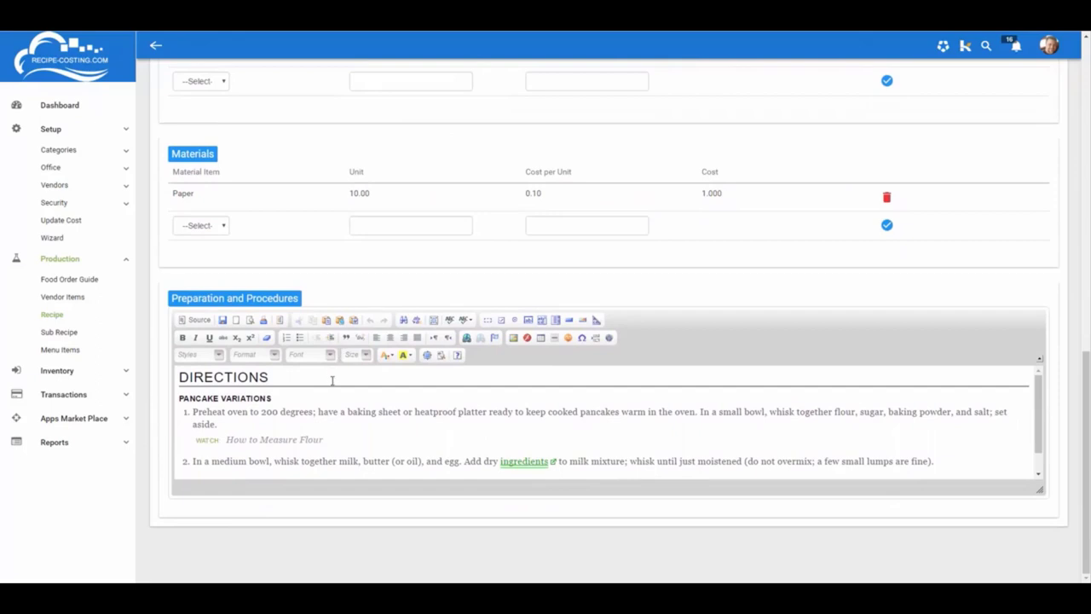
# Step: Check the scaling options and item list for the Farmer's Breakfast menu item and close the scaling window
pyautogui.click(49, 350)
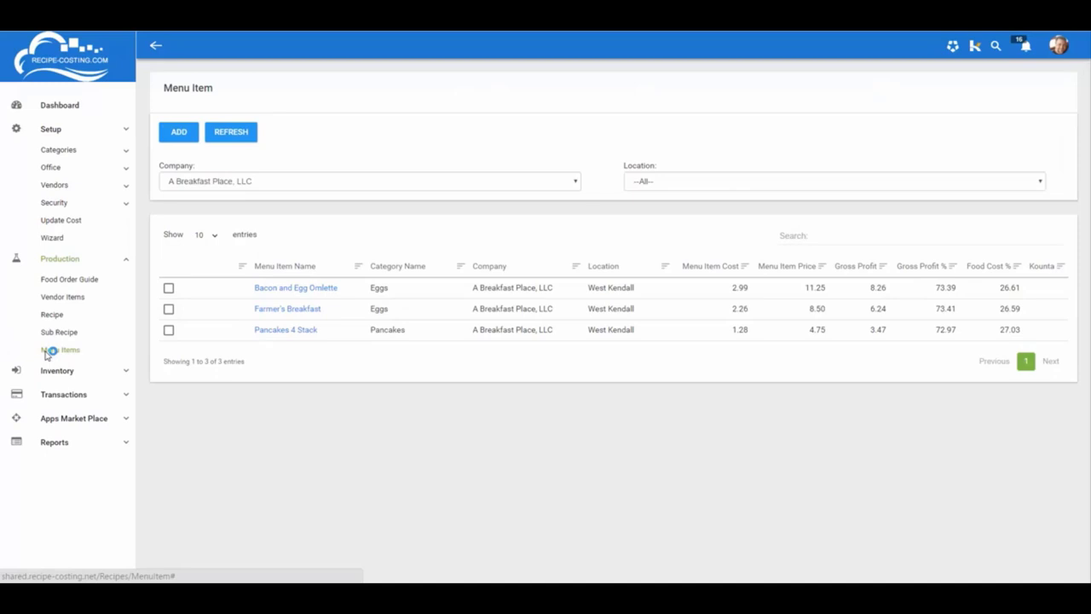
pyautogui.click(171, 310)
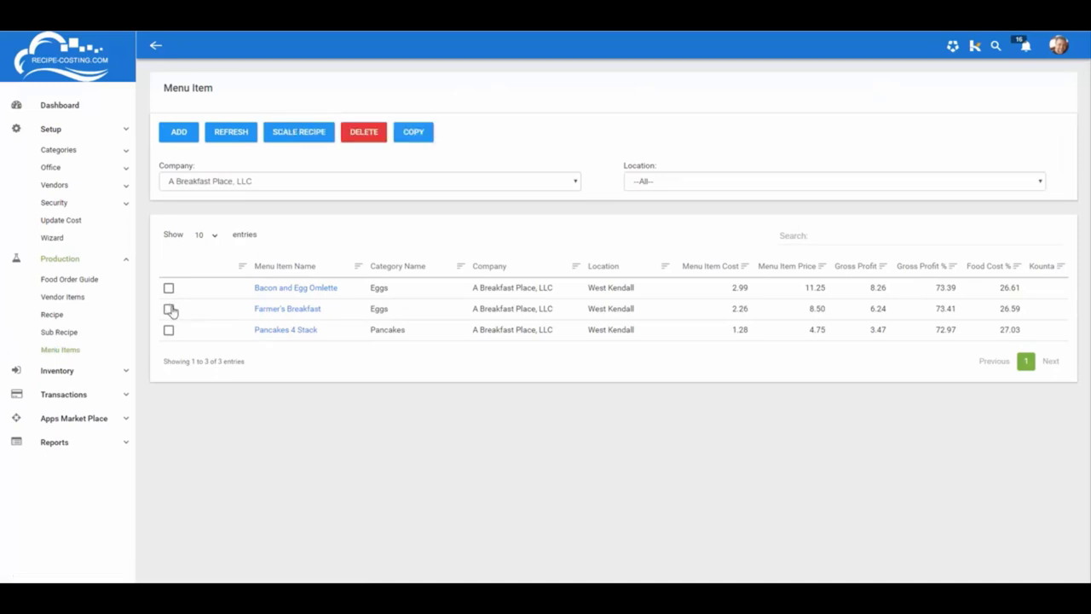
pyautogui.click(295, 134)
pyautogui.scroll(-1, 590, 328)
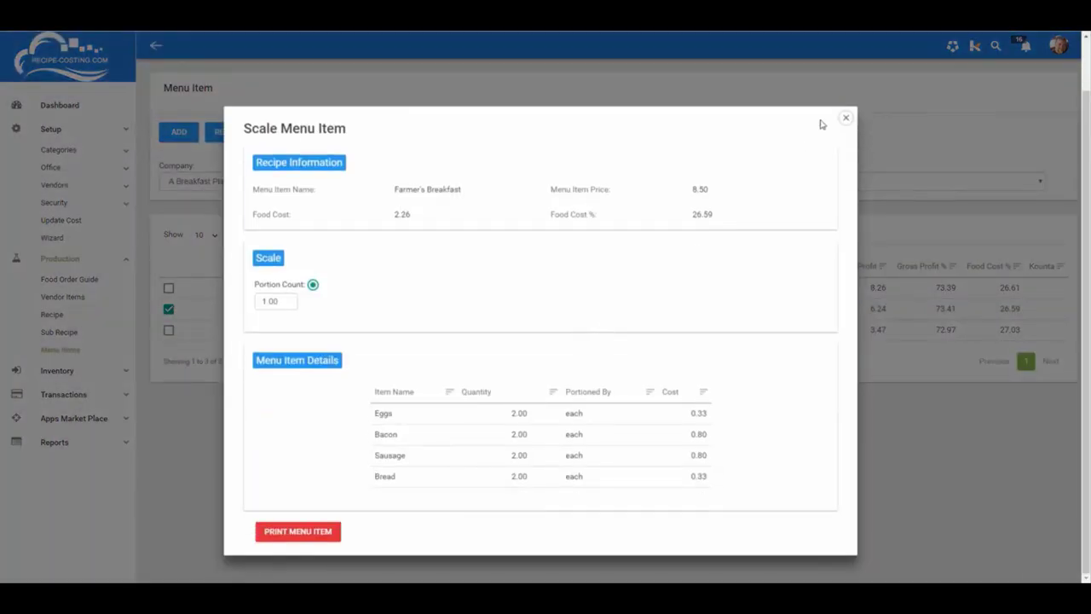
pyautogui.click(846, 118)
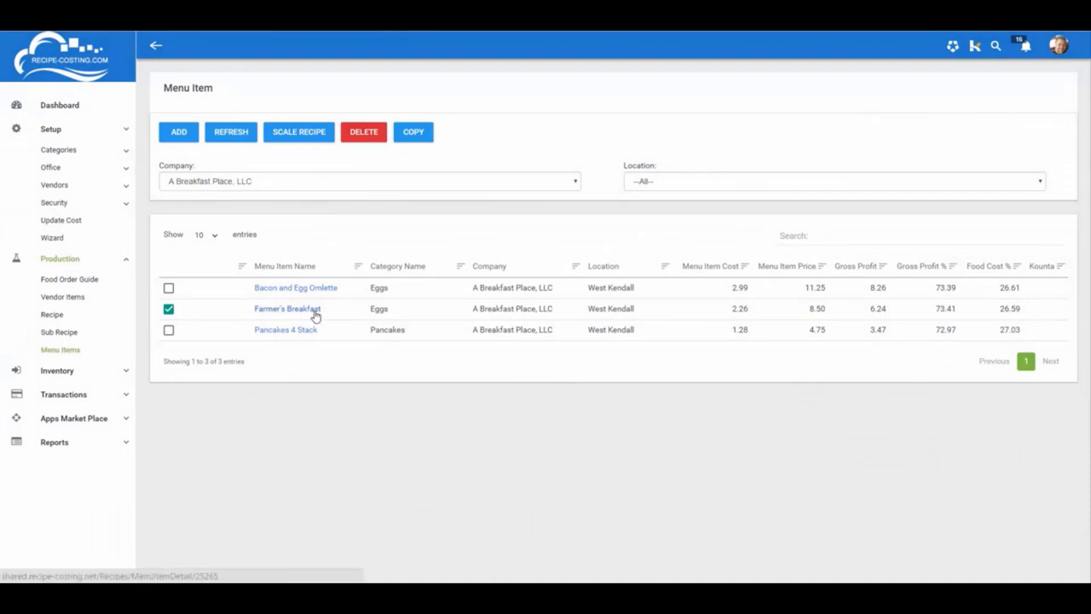
# Step: Examine the Farmer's Breakfast menu item's price, added items, food cost and gross profit
pyautogui.click(315, 310)
pyautogui.scroll(-1, 314, 316)
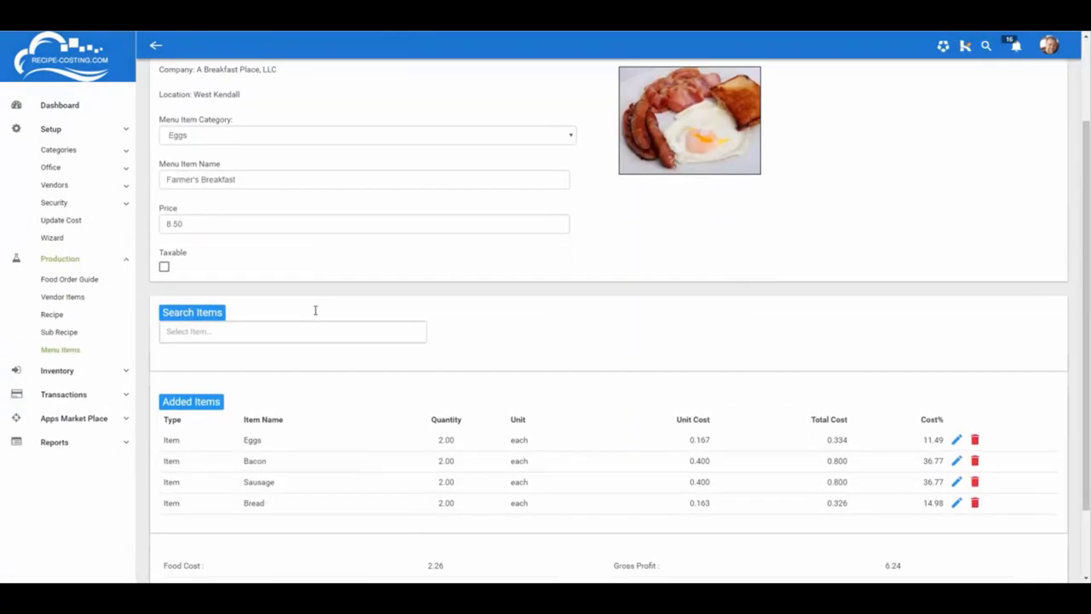
pyautogui.scroll(1, 314, 315)
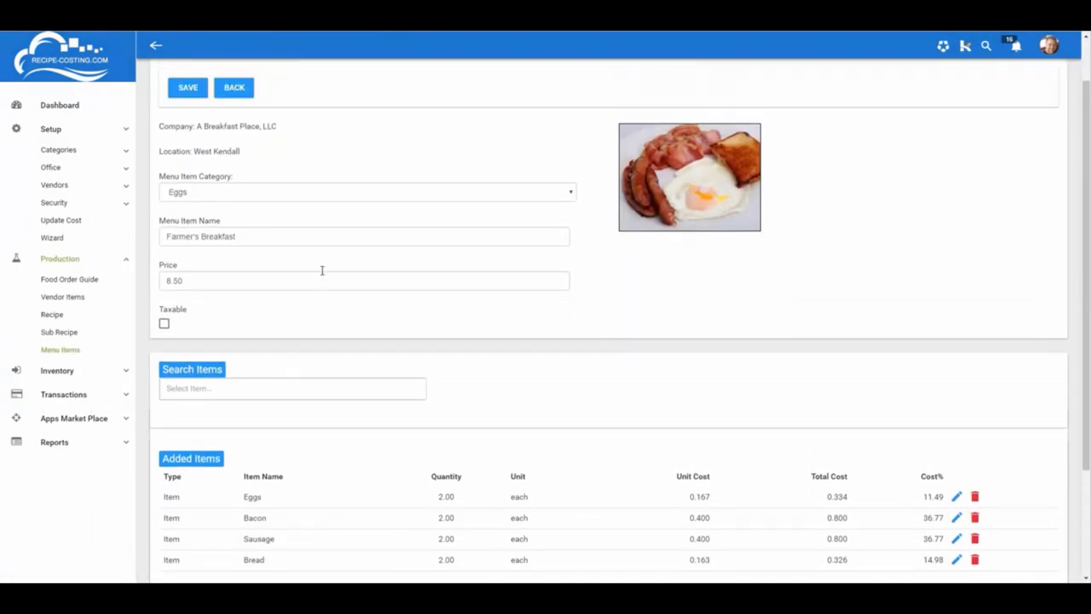
pyautogui.scroll(-2, 267, 245)
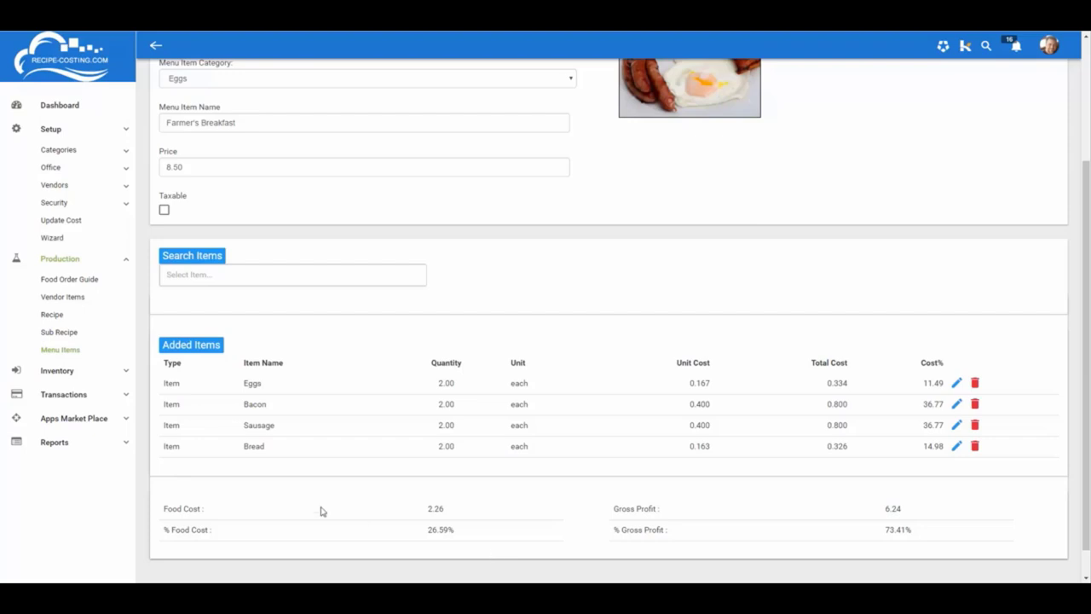
# Step: Show the expenses of the West Kendall location with its total yearly and daily fixed expenses
pyautogui.click(72, 397)
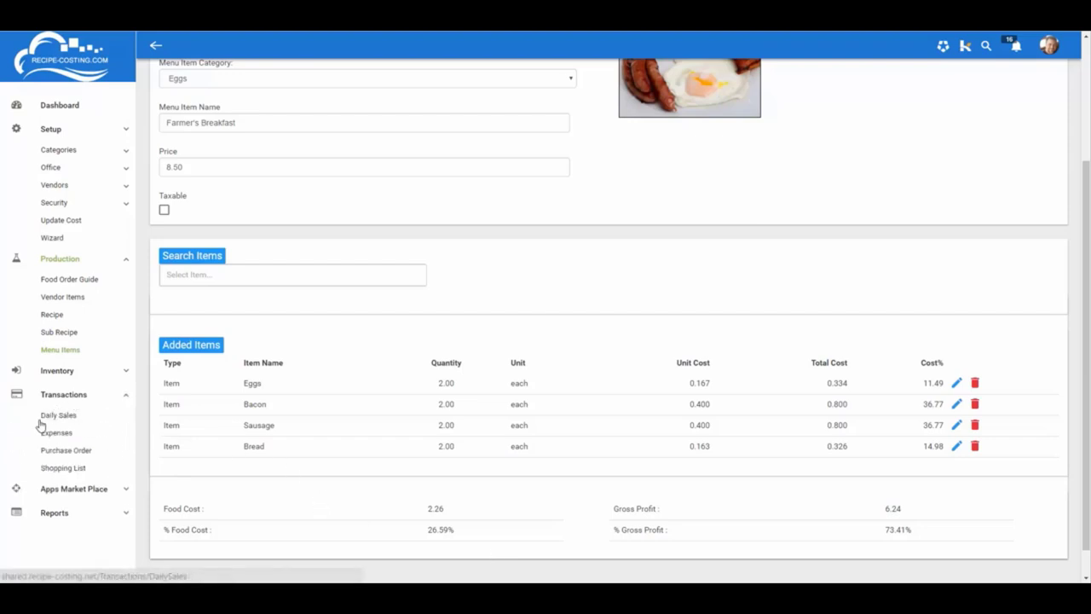
pyautogui.click(55, 434)
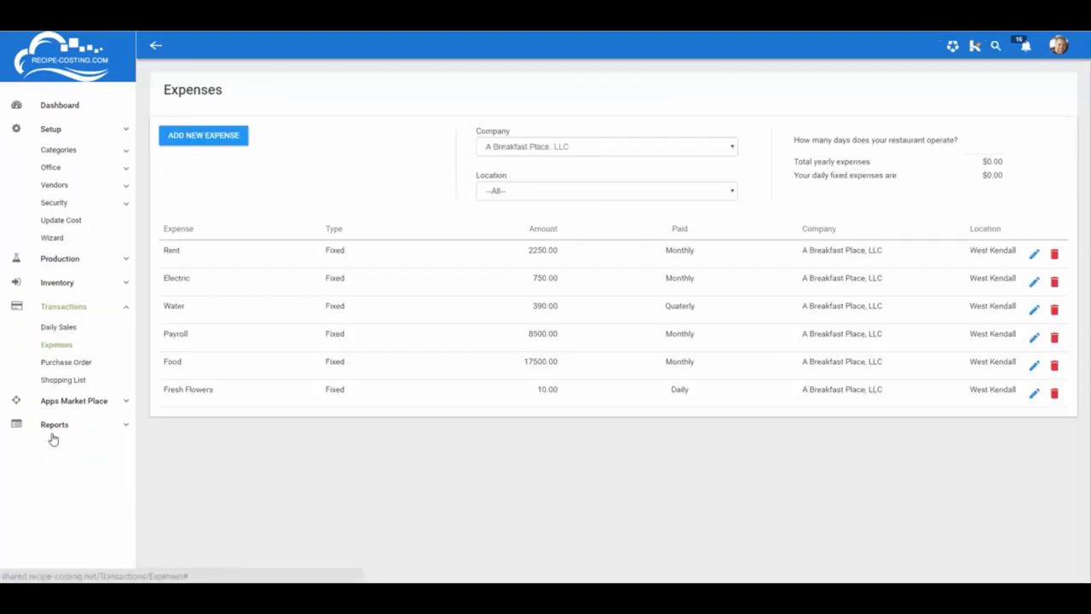
pyautogui.click(626, 193)
pyautogui.click(622, 217)
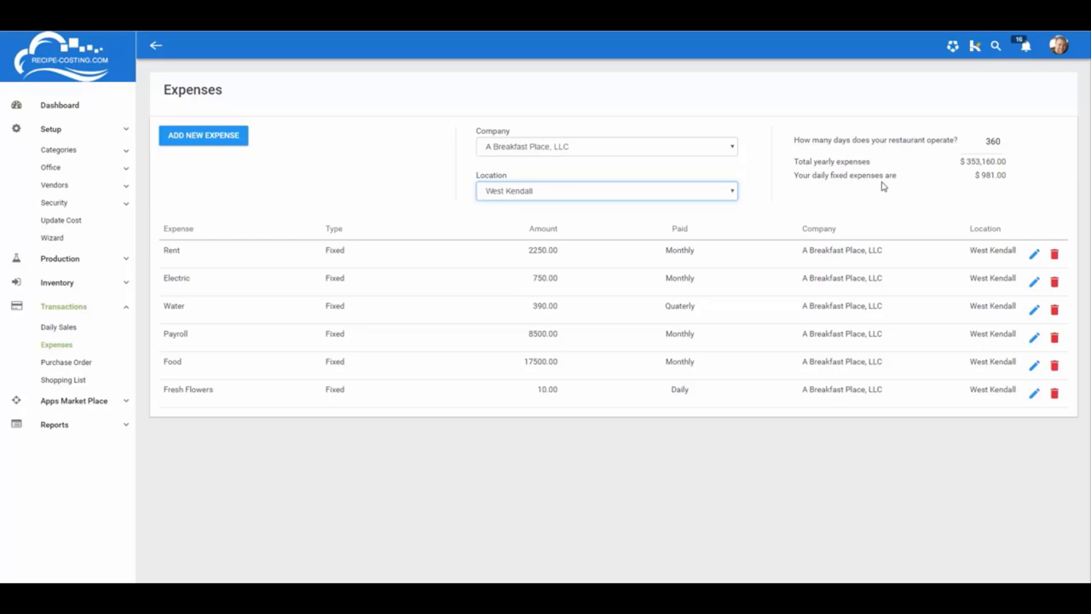
# Step: Open the 07/28/2016 daily sales record and review its financial summary and menu item quantities
pyautogui.click(58, 328)
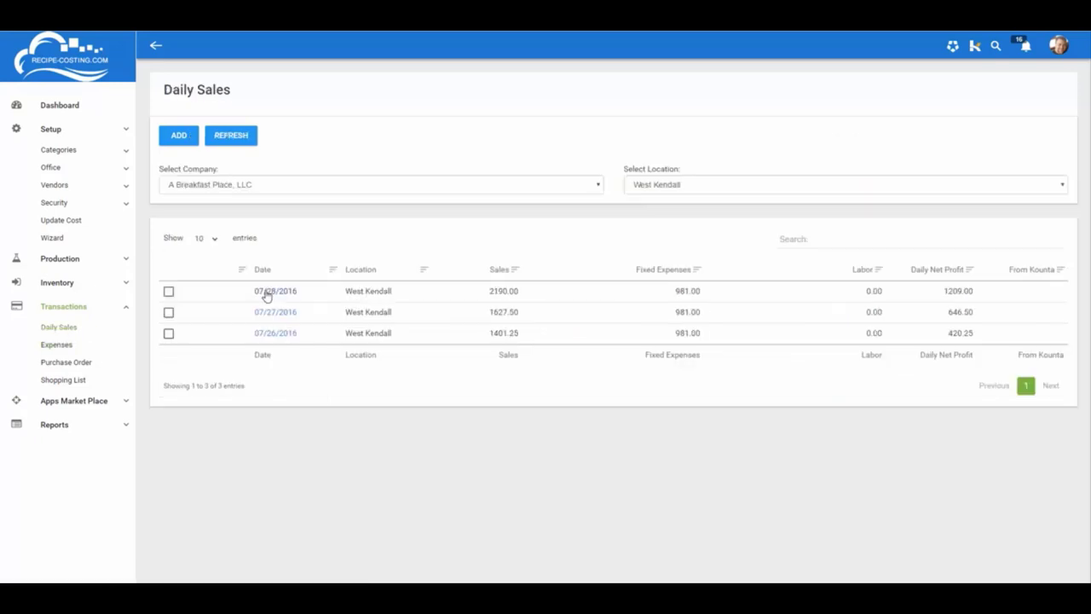
pyautogui.click(267, 293)
pyautogui.scroll(-1, 762, 246)
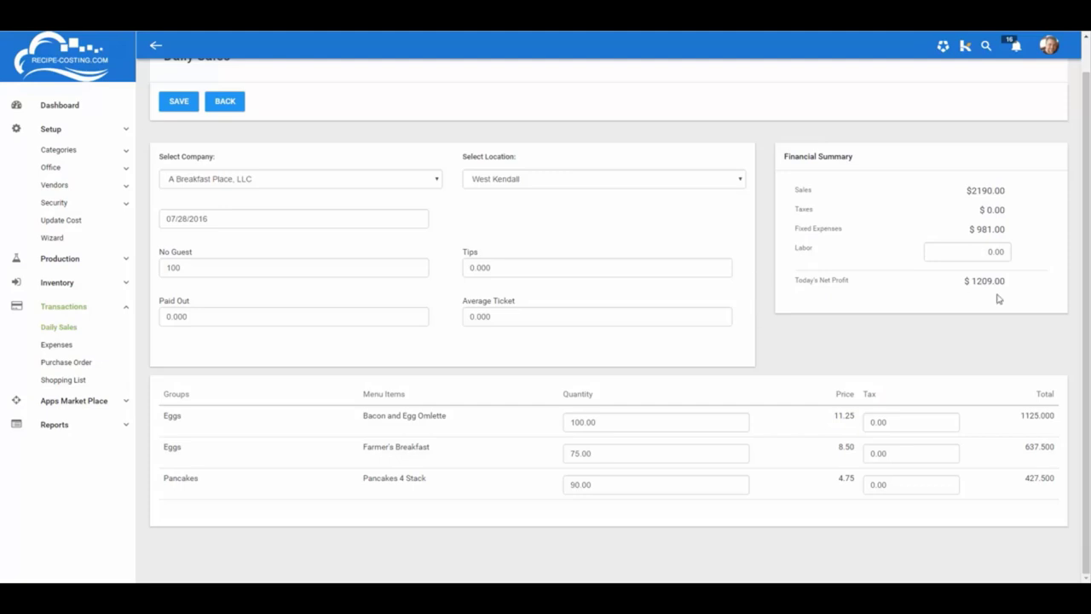
# Step: Show the integrations offered in the Apps Market Place
pyautogui.click(78, 401)
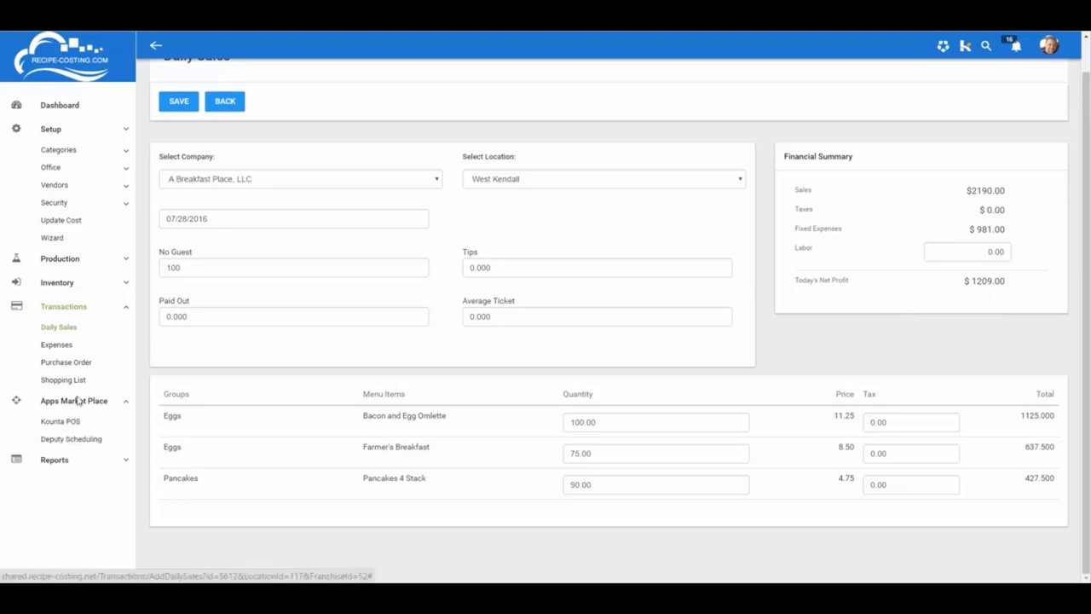